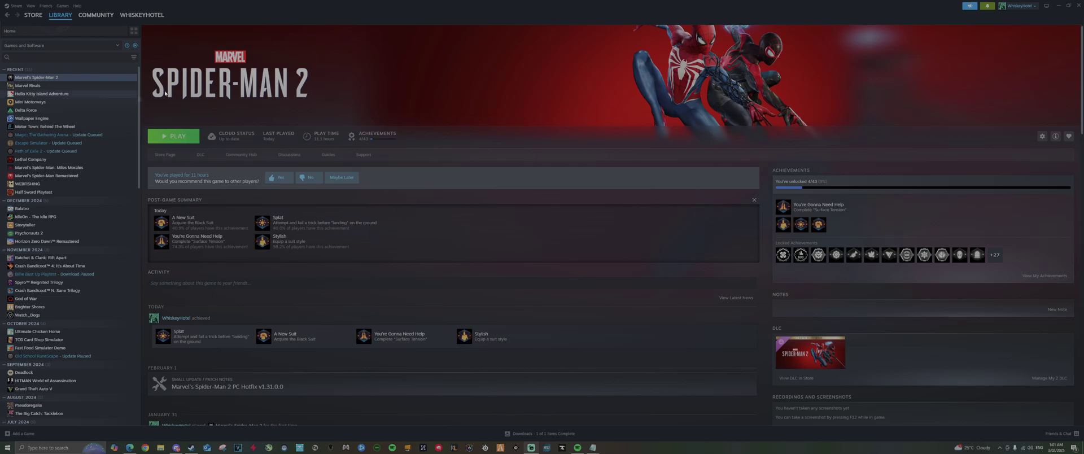
# - Launch Spider-Man 2, dismiss its crash report, browse Miles Morales, Remastered and Horizon, then return
pyautogui.click(178, 137)
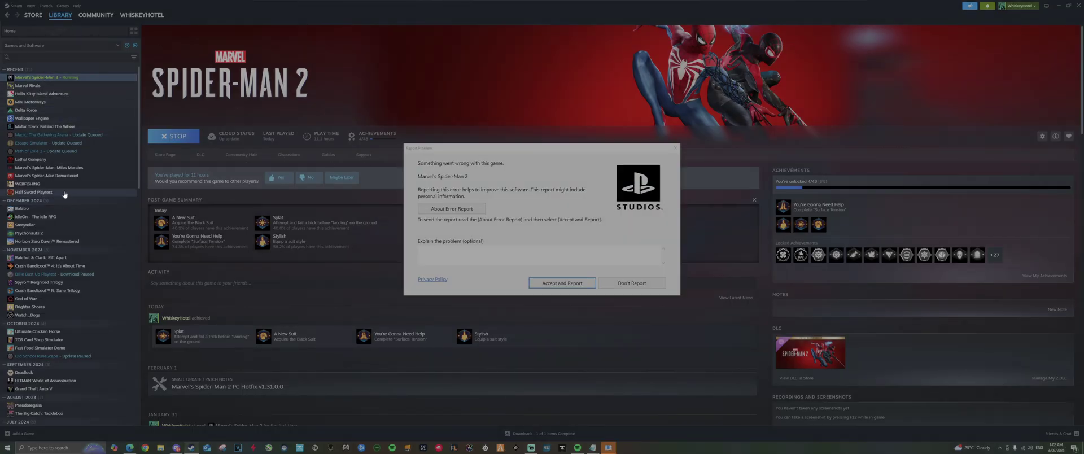
pyautogui.press('Escape')
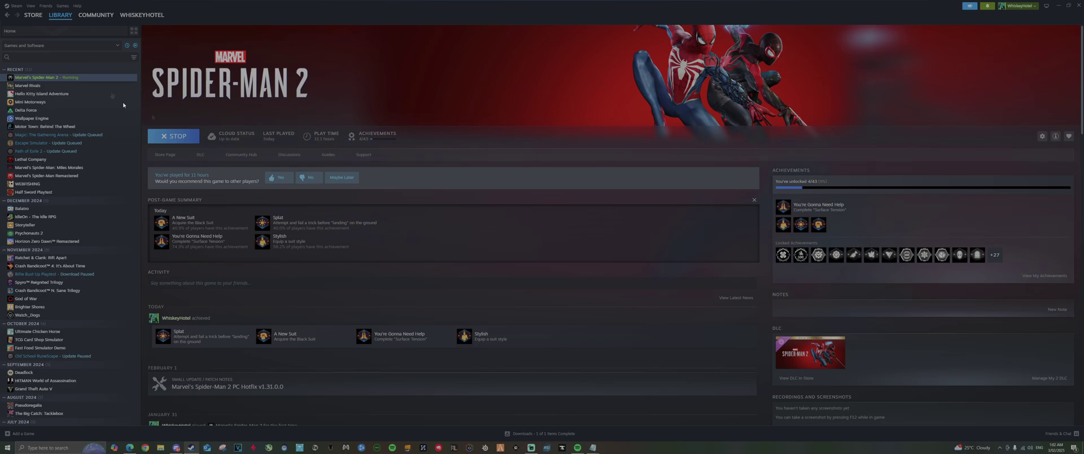
pyautogui.click(67, 167)
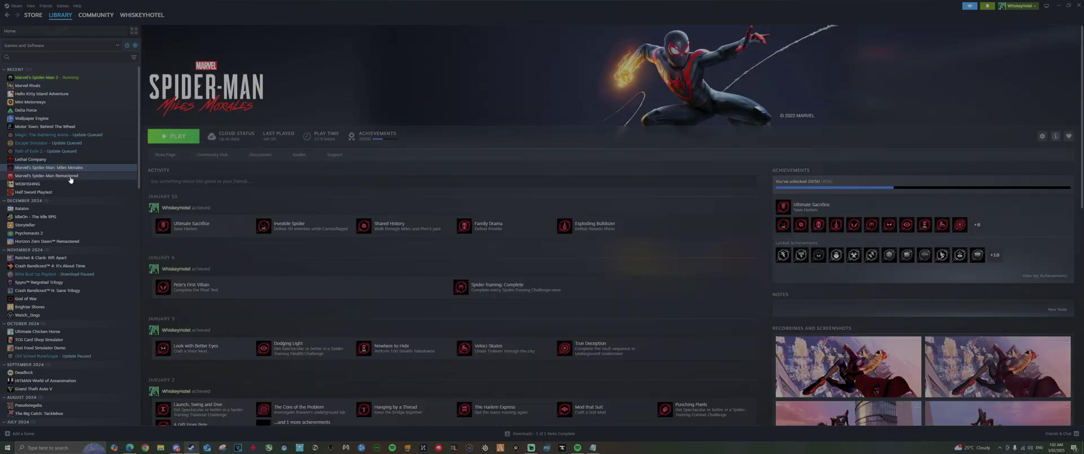
pyautogui.click(71, 175)
pyautogui.click(56, 242)
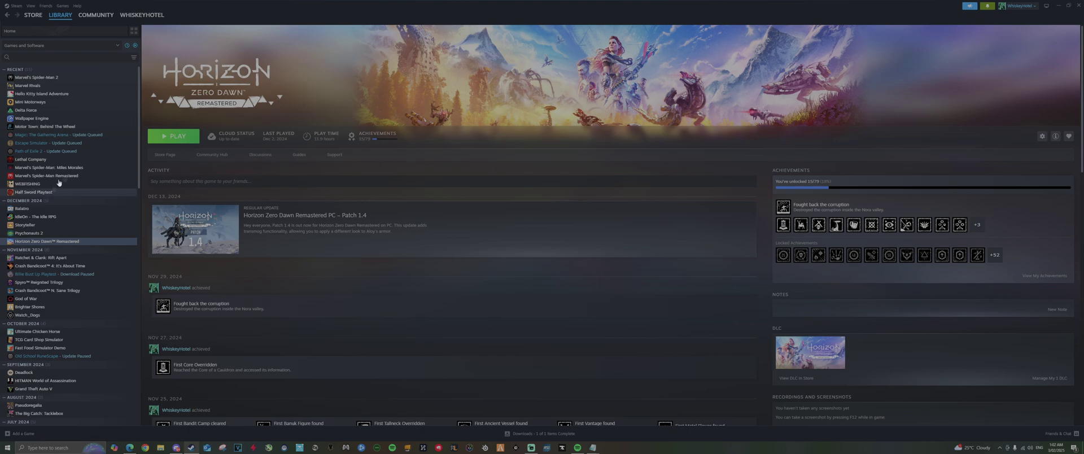
pyautogui.click(57, 78)
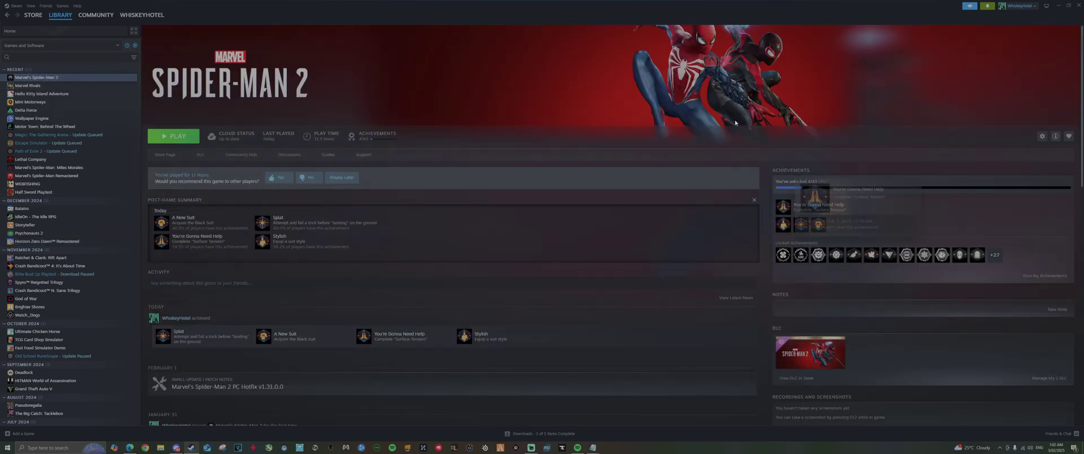
# - Open Local Disk (C:) in File Explorer, peek into ProgramData, and select the Sandbox and temp folders
pyautogui.click(164, 449)
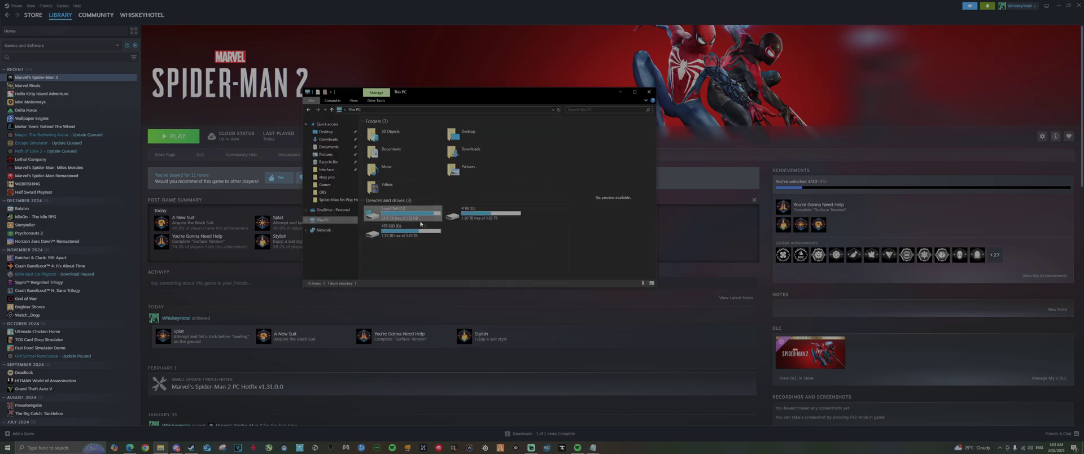
pyautogui.doubleClick(420, 223)
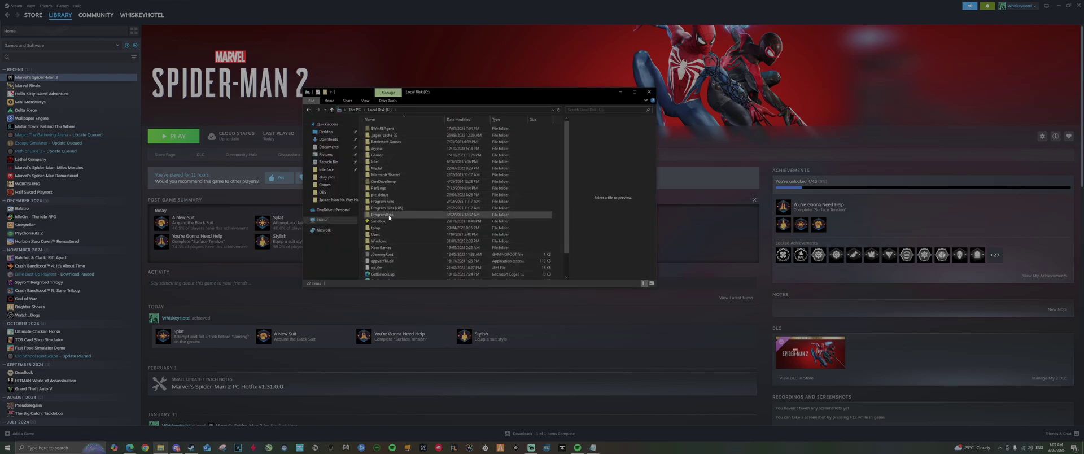
pyautogui.doubleClick(388, 216)
pyautogui.scroll(-2, 403, 231)
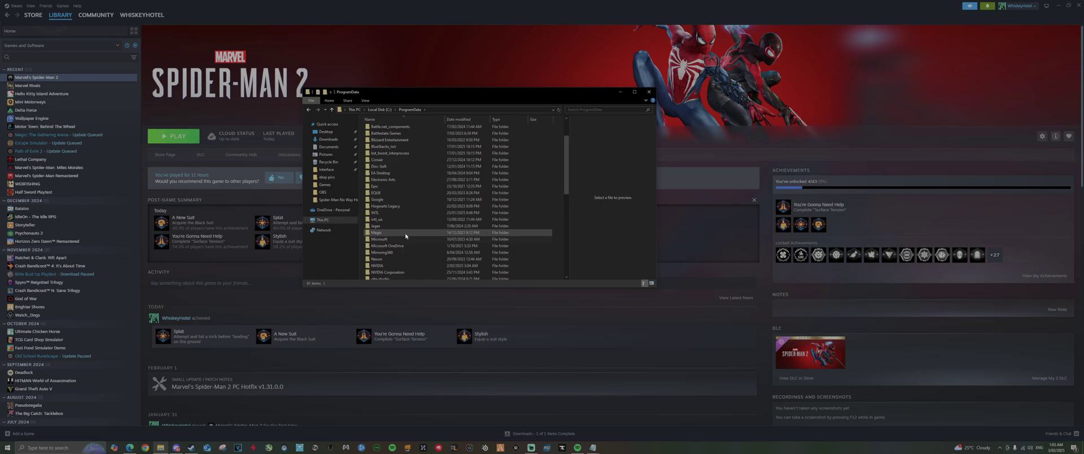
pyautogui.hotkey('alt', 'Left')
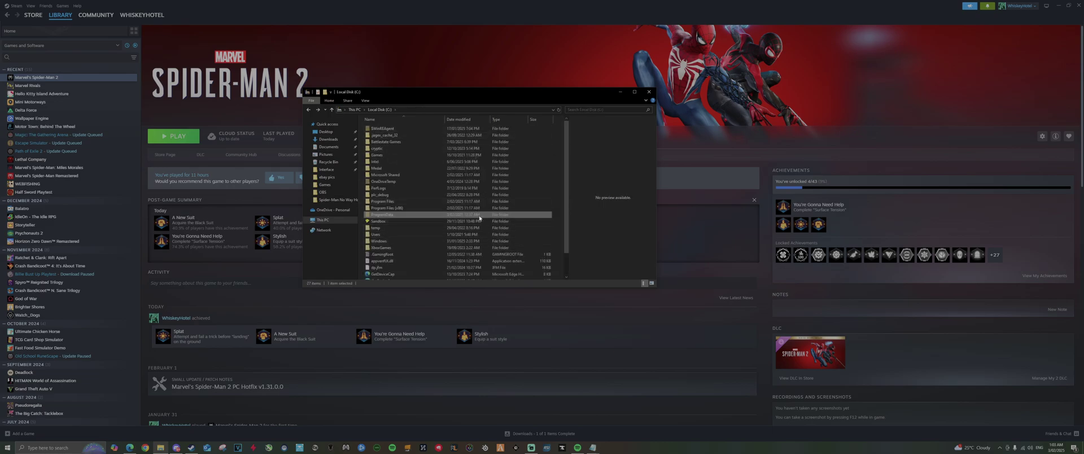
pyautogui.click(390, 221)
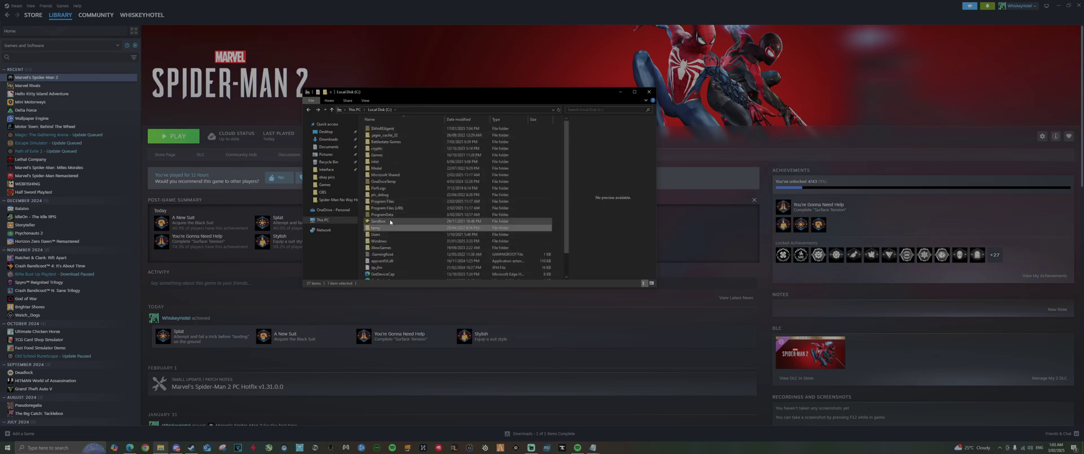
pyautogui.click(443, 227)
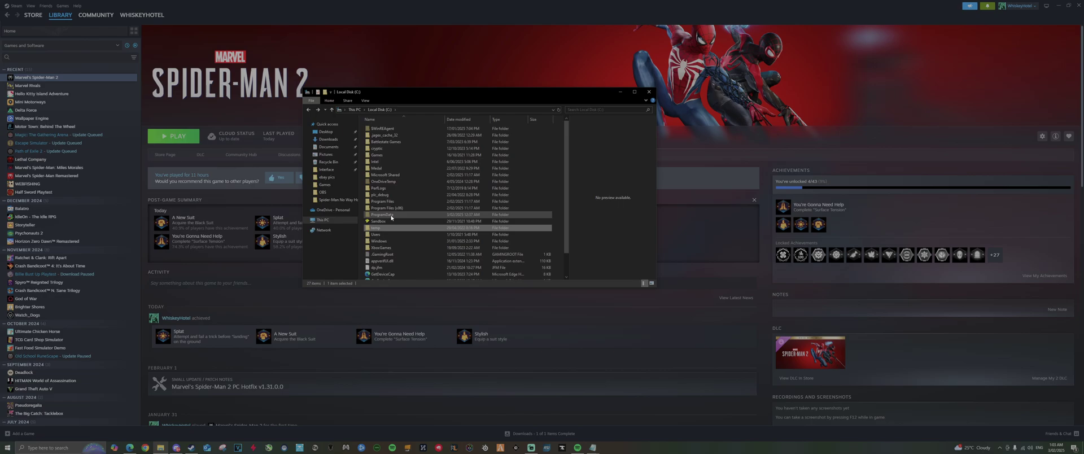
pyautogui.click(62, 447)
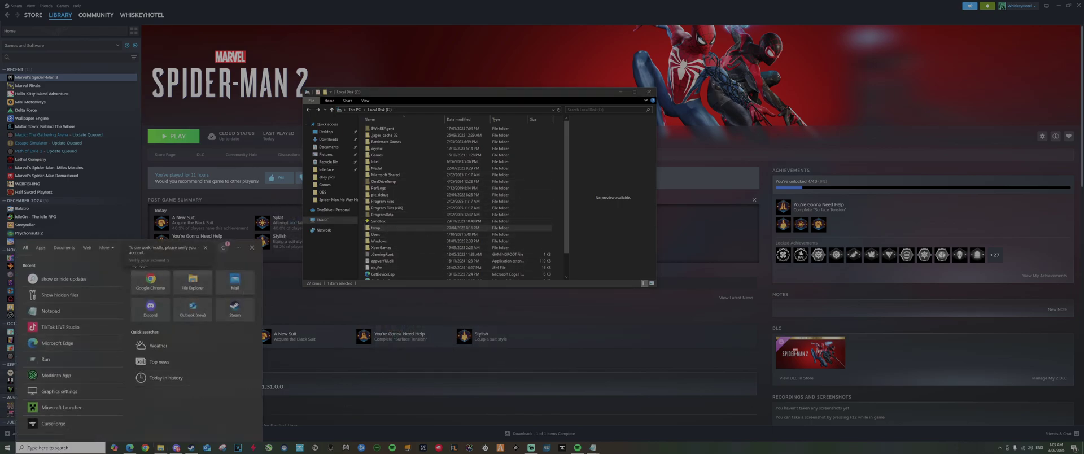
# - Through Control Panel, set File Explorer to show hidden files, folders, and drives, then close it
pyautogui.write('control')
pyautogui.click(91, 284)
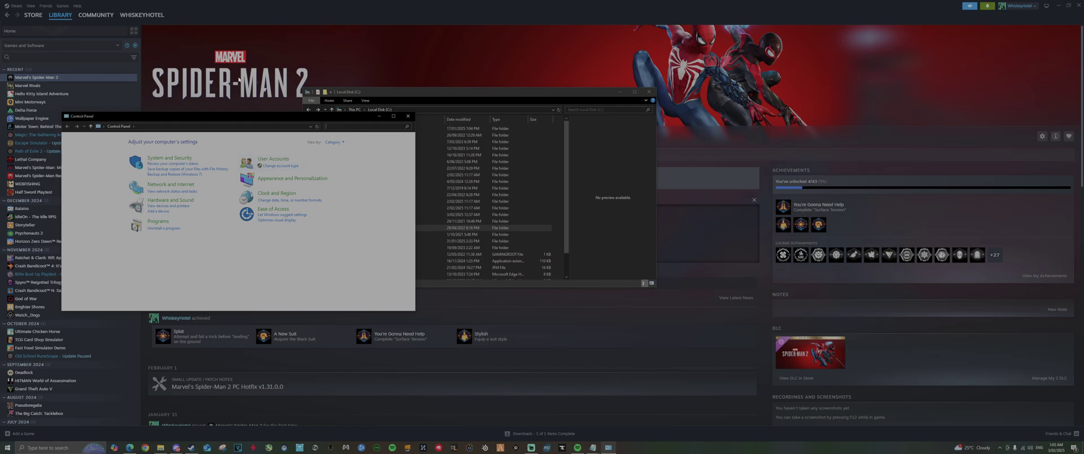
pyautogui.write('show hidden files')
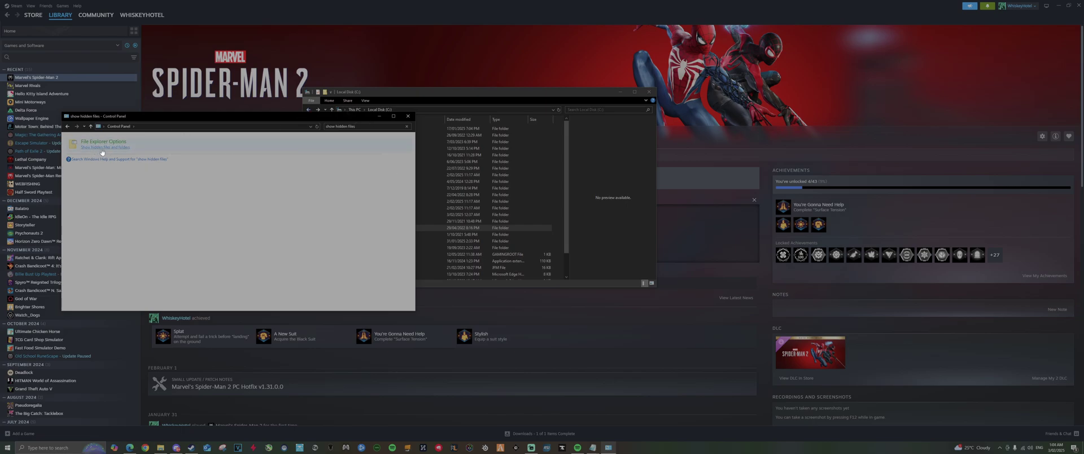
pyautogui.click(102, 148)
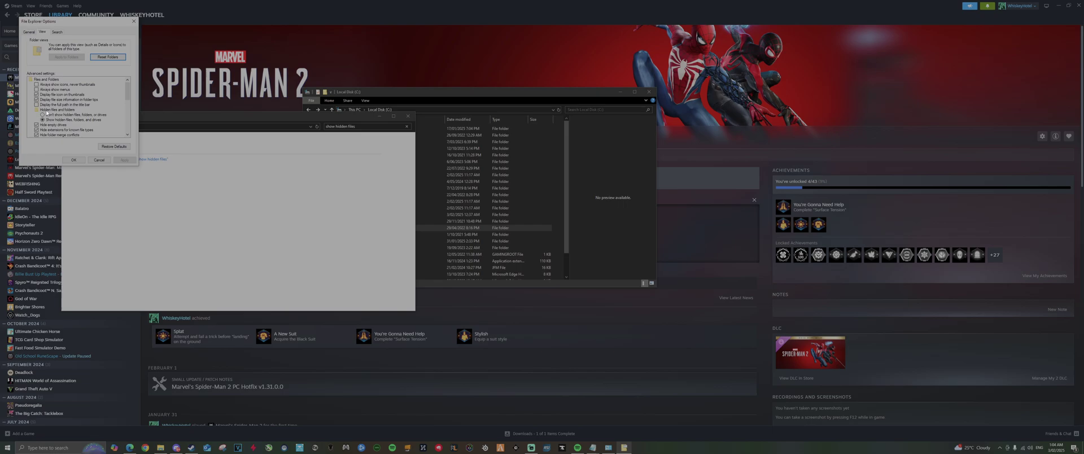
pyautogui.scroll(-1, 51, 104)
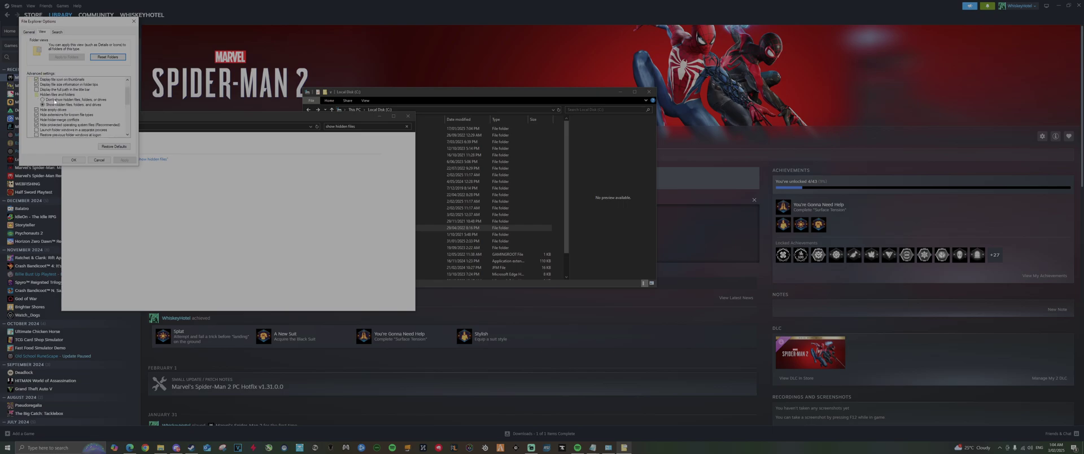
pyautogui.moveTo(73, 25); pyautogui.dragTo(501, 105)
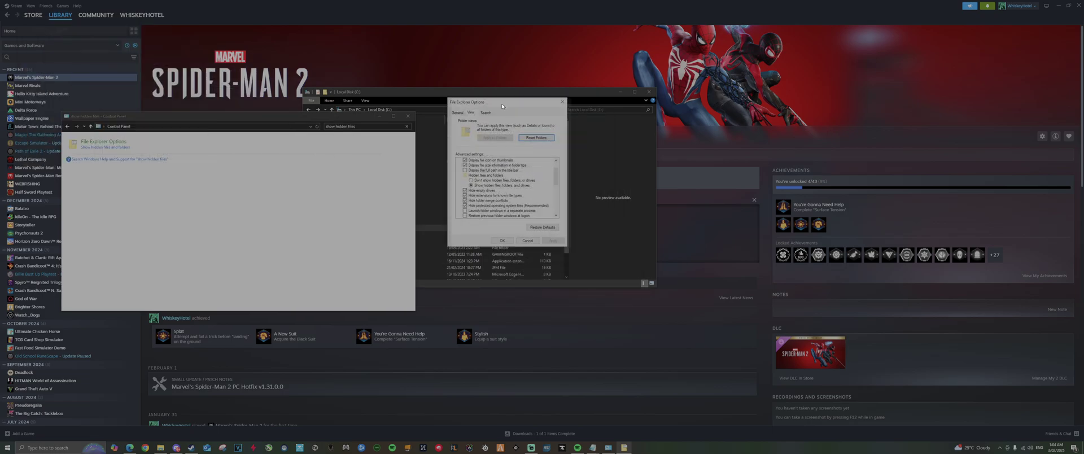
pyautogui.click(484, 180)
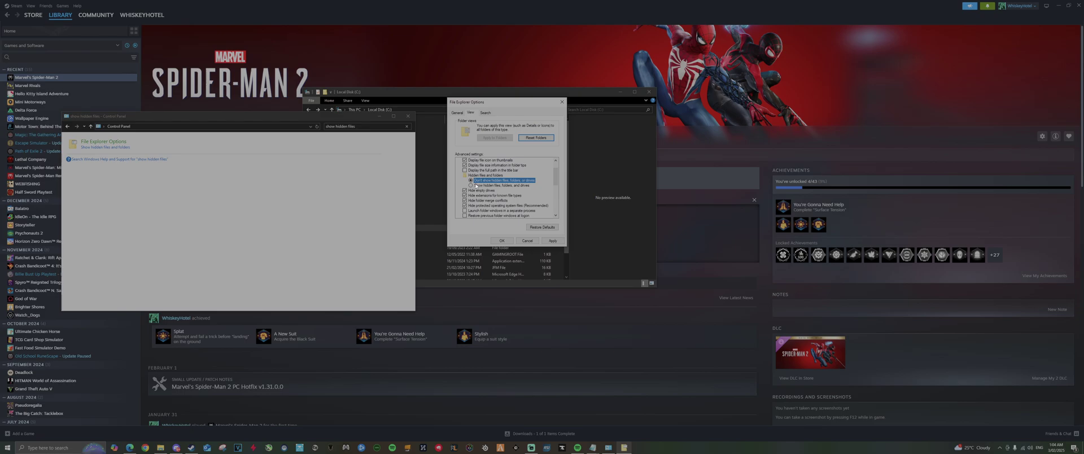
pyautogui.click(474, 186)
pyautogui.click(552, 241)
pyautogui.click(501, 241)
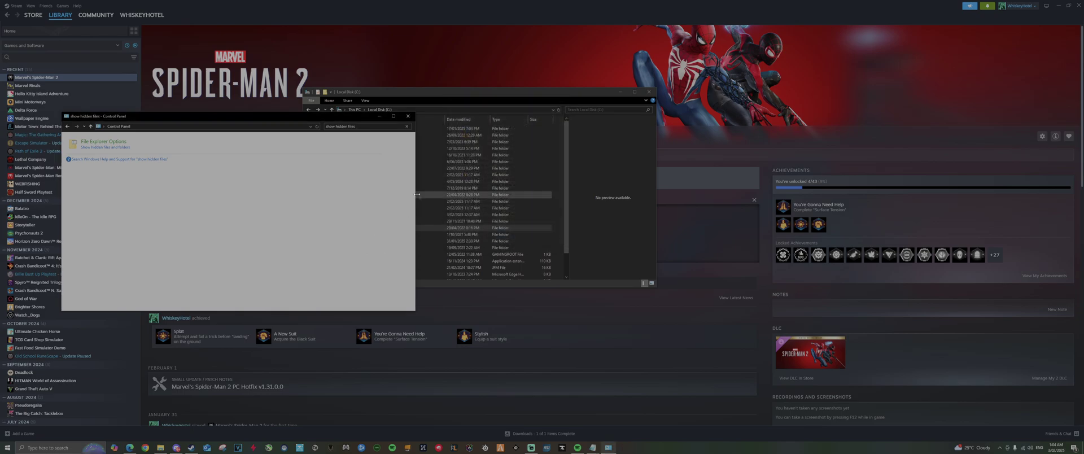
pyautogui.hotkey('alt', 'F4')
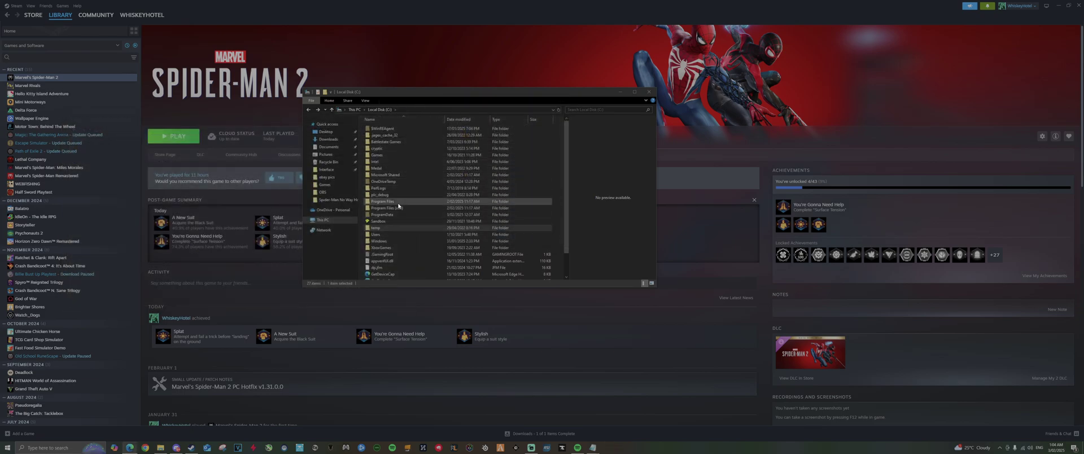
# - Delete the Sony Interactive Entertainment Inc folder from C:\ProgramData
pyautogui.click(389, 216)
pyautogui.doubleClick(389, 217)
pyautogui.scroll(-7, 418, 205)
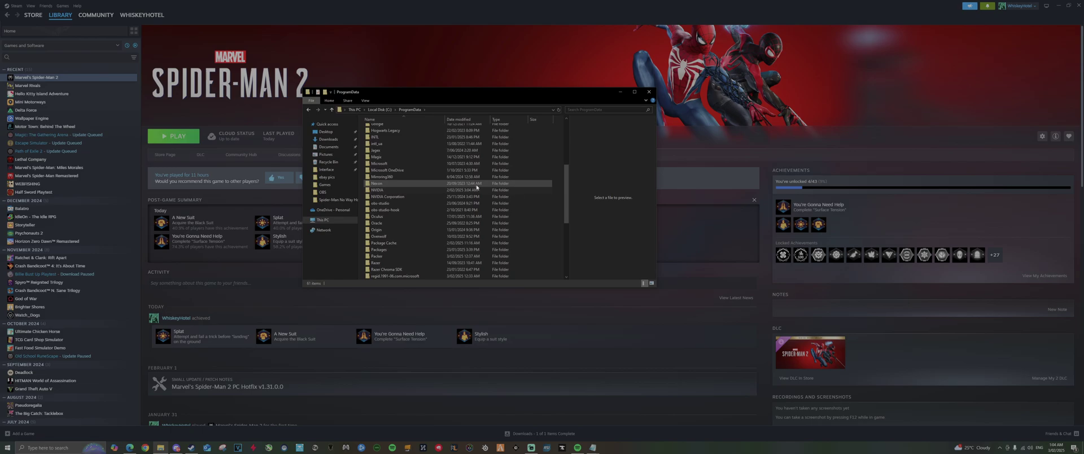
pyautogui.scroll(-6, 419, 205)
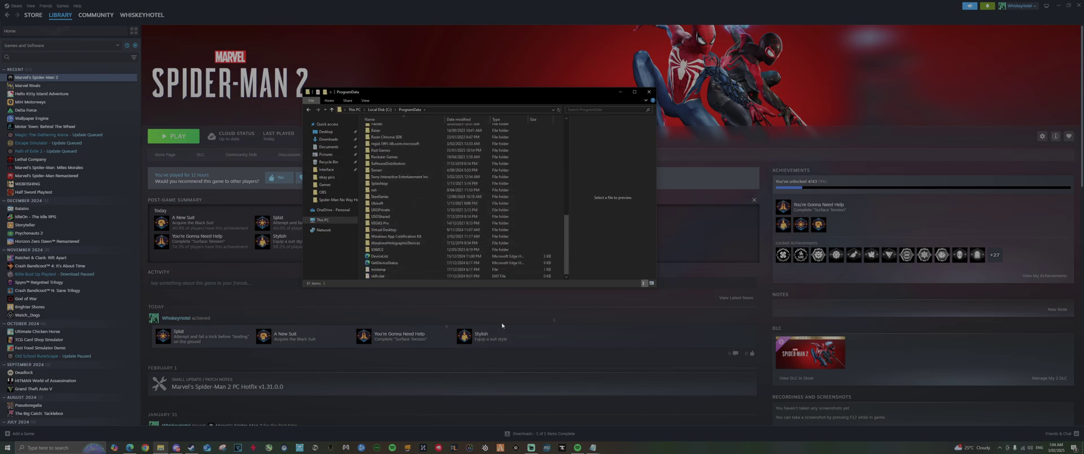
pyautogui.click(382, 179)
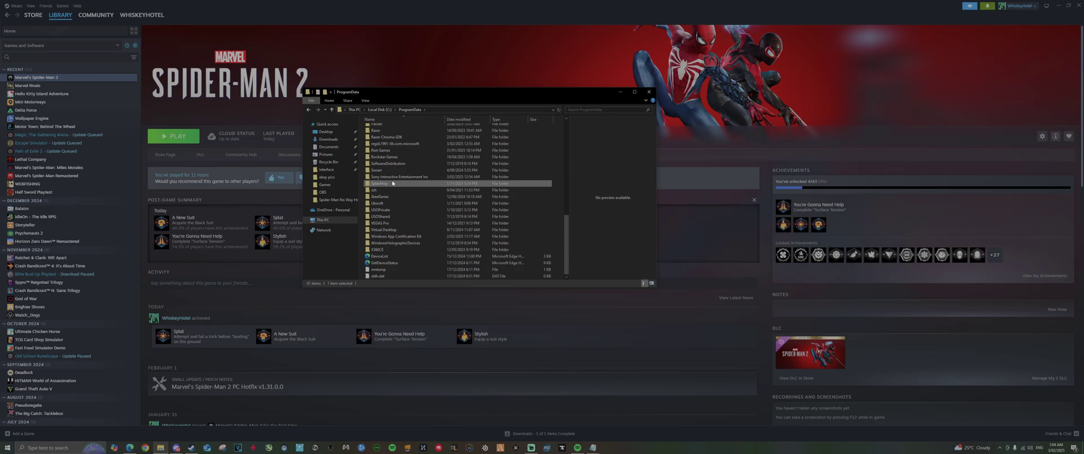
pyautogui.press('Delete')
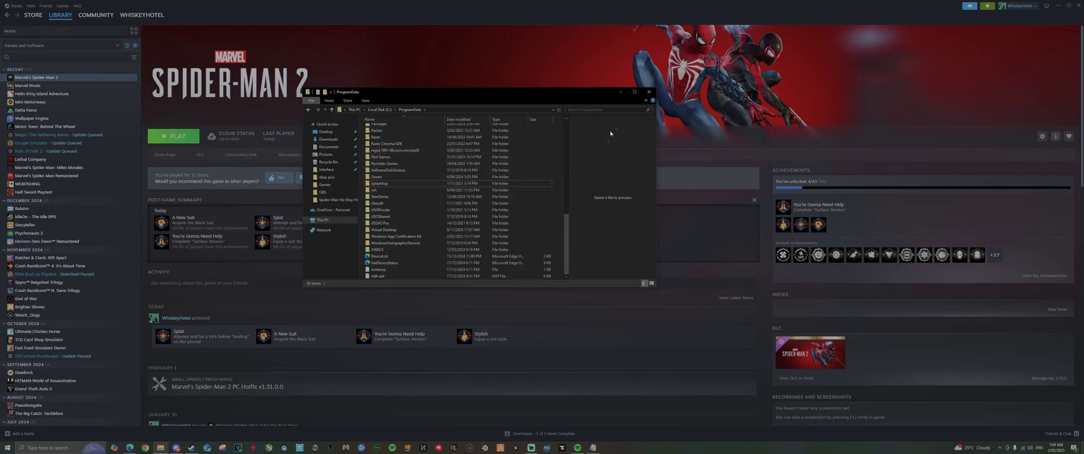
# - Open Spider-Man 2's install folder from the Installed Files page of its Steam Properties
pyautogui.click(647, 94)
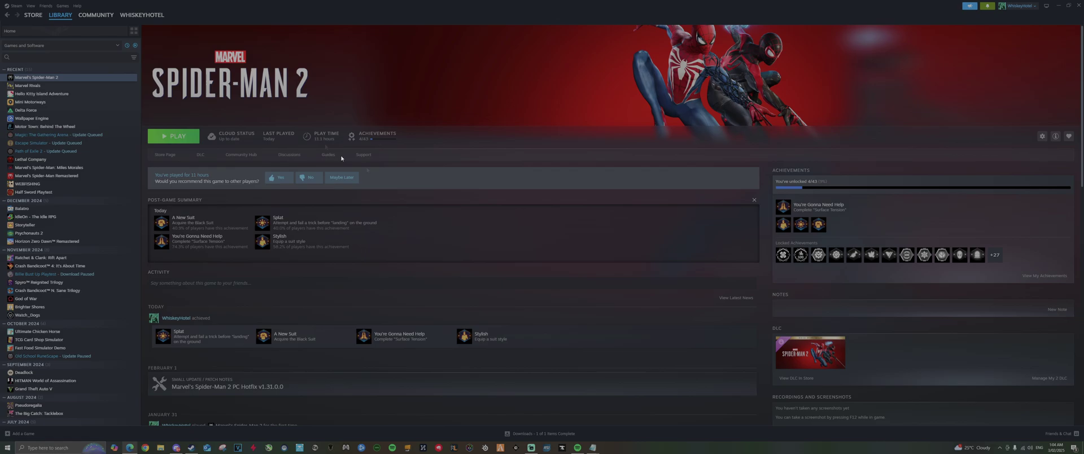
pyautogui.rightClick(30, 79)
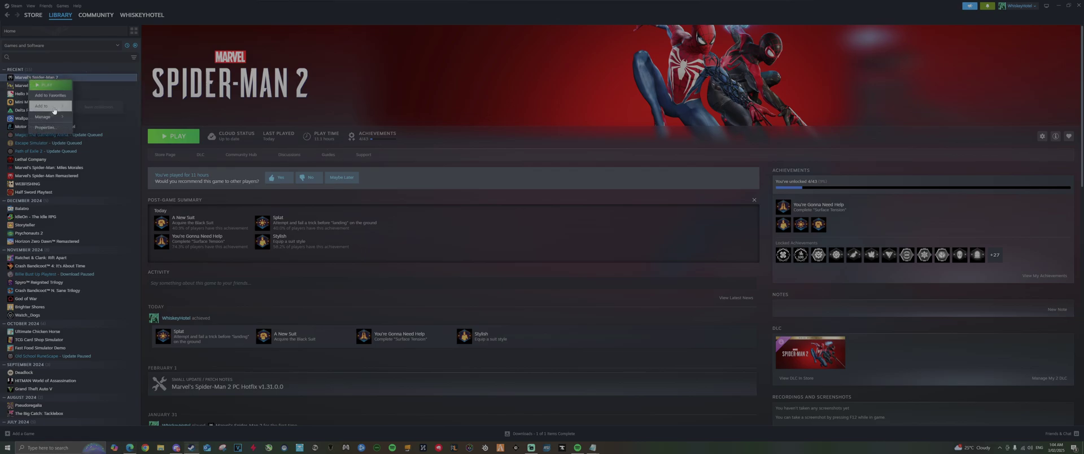
pyautogui.click(45, 128)
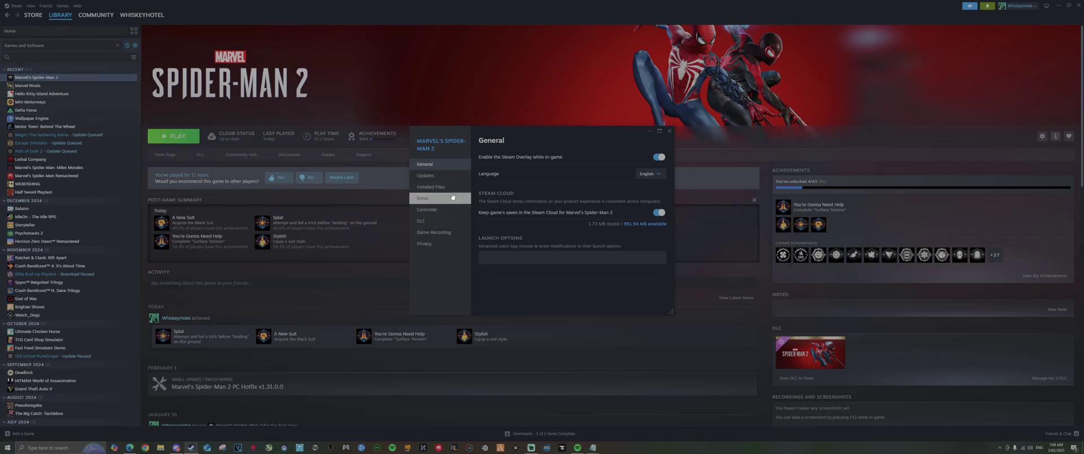
pyautogui.click(431, 187)
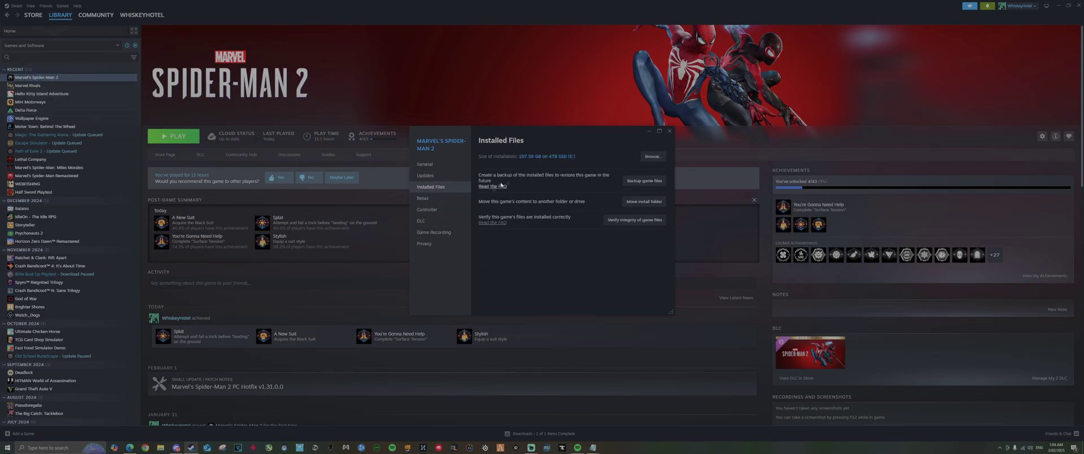
pyautogui.click(653, 156)
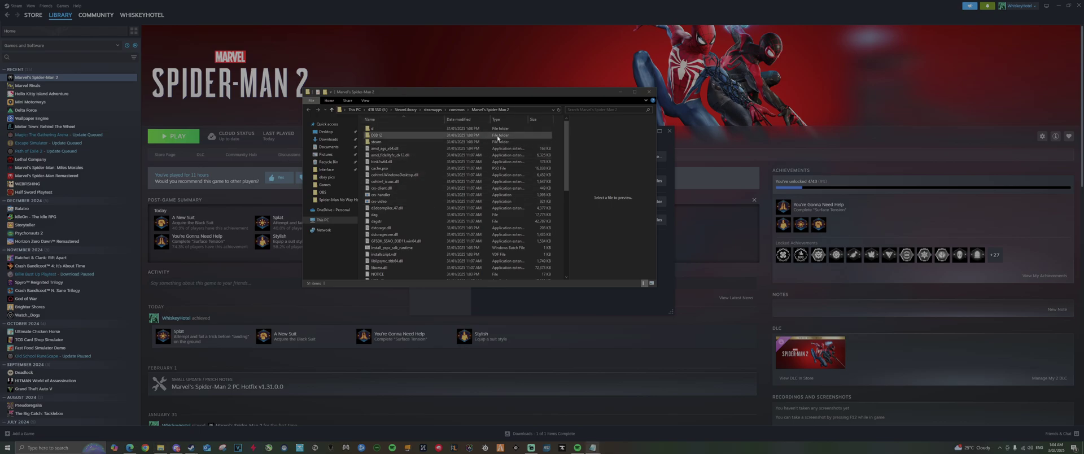
# - Run PsPcSdkRuntimeInstaller from the game folder to reinstall the PlayStation runtime
pyautogui.moveTo(459, 97); pyautogui.dragTo(490, 102)
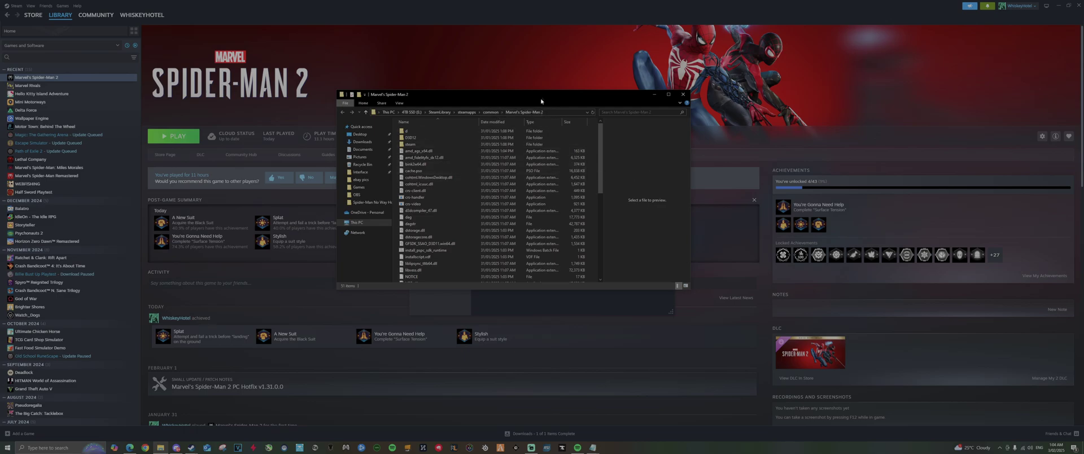
pyautogui.moveTo(541, 101); pyautogui.dragTo(692, 212)
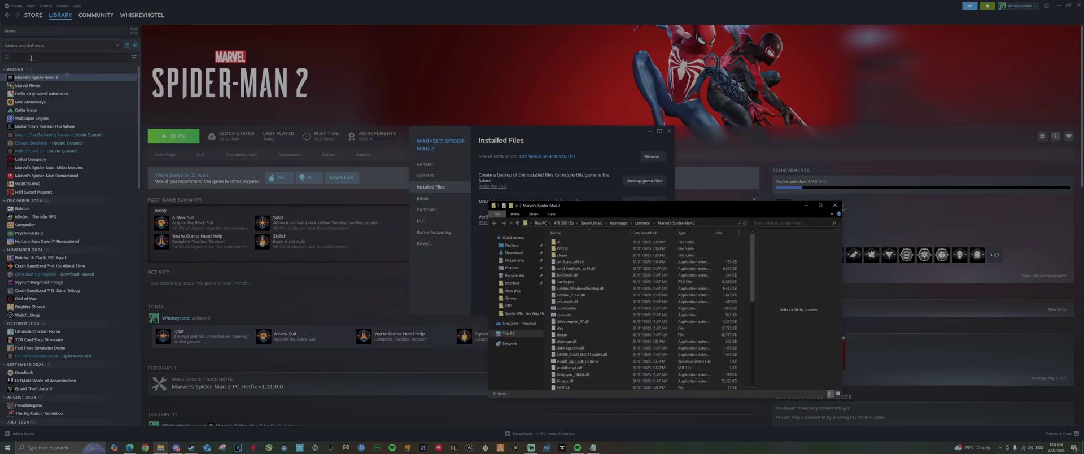
pyautogui.moveTo(621, 205); pyautogui.dragTo(452, 76)
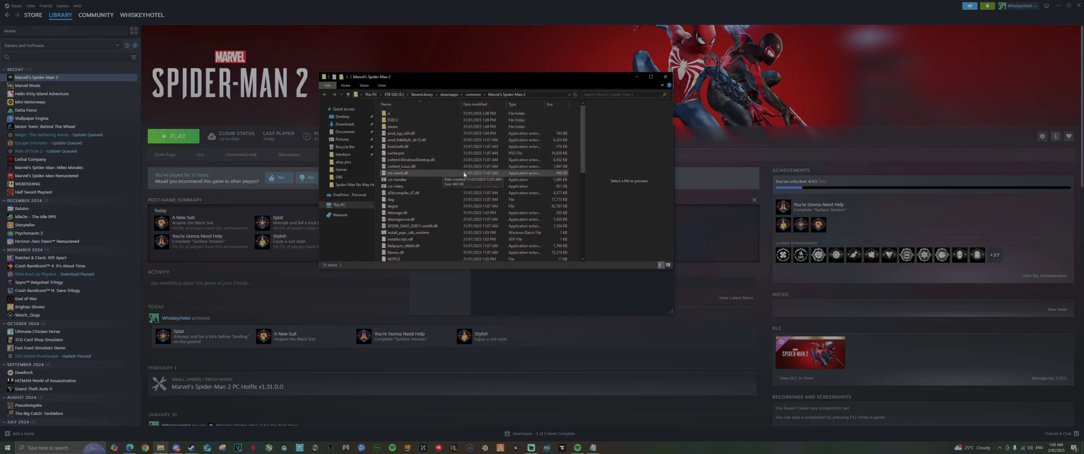
pyautogui.scroll(-6, 464, 174)
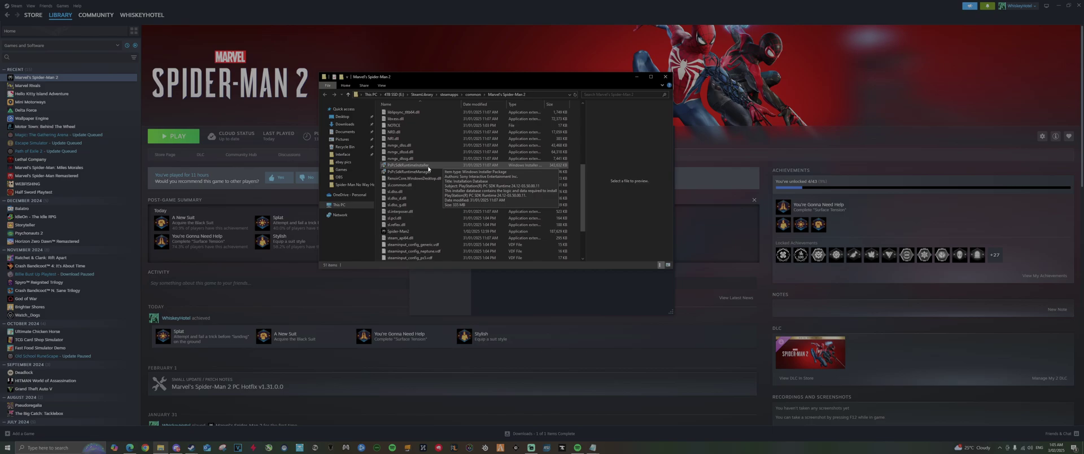
pyautogui.doubleClick(428, 165)
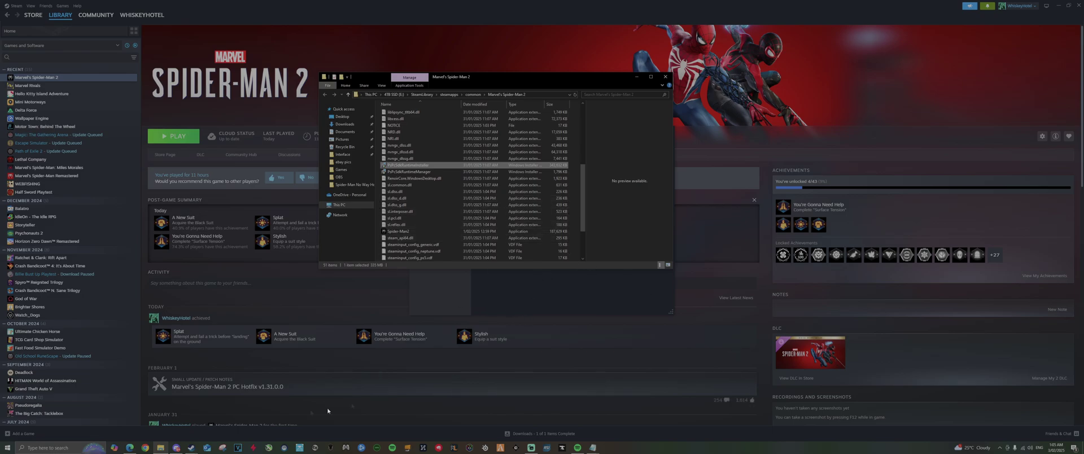
# - Browse via This PC to the recreated Sony Interactive Entertainment Inc folder and its PSPC_SDK subfolder
pyautogui.click(160, 448)
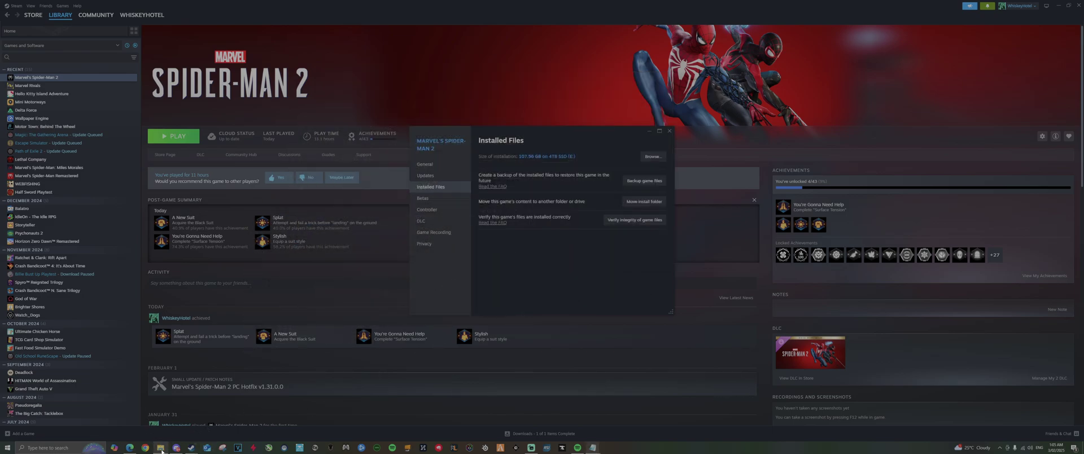
pyautogui.click(161, 449)
pyautogui.rightClick(160, 449)
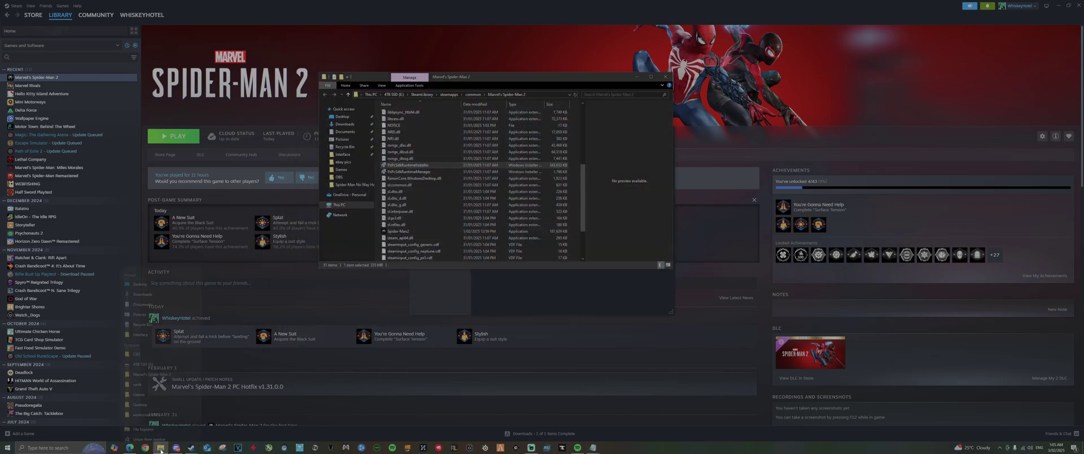
pyautogui.click(354, 206)
pyautogui.doubleClick(437, 199)
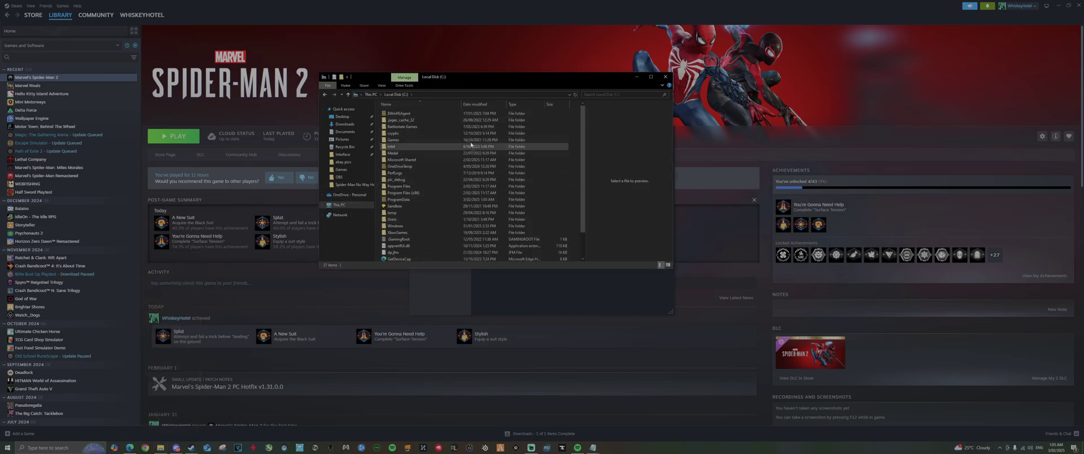
pyautogui.doubleClick(399, 199)
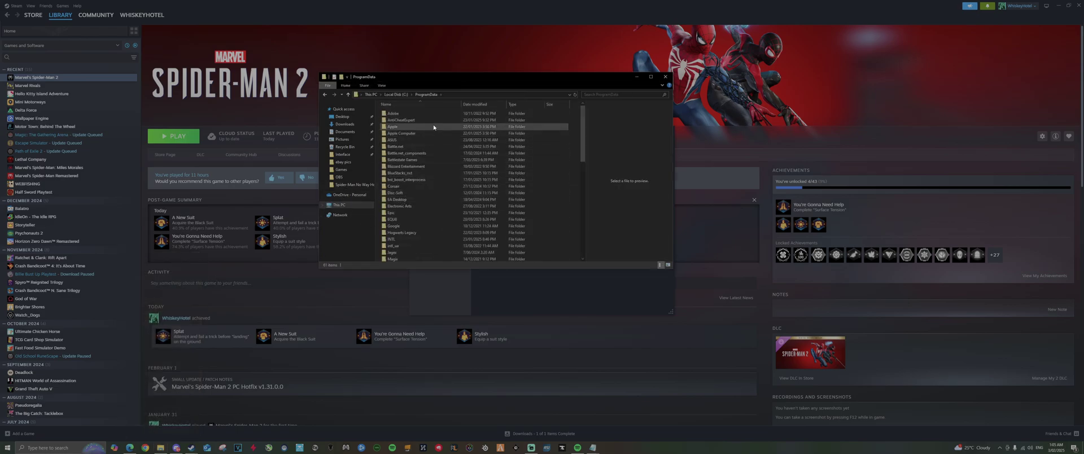
pyautogui.scroll(-10, 432, 127)
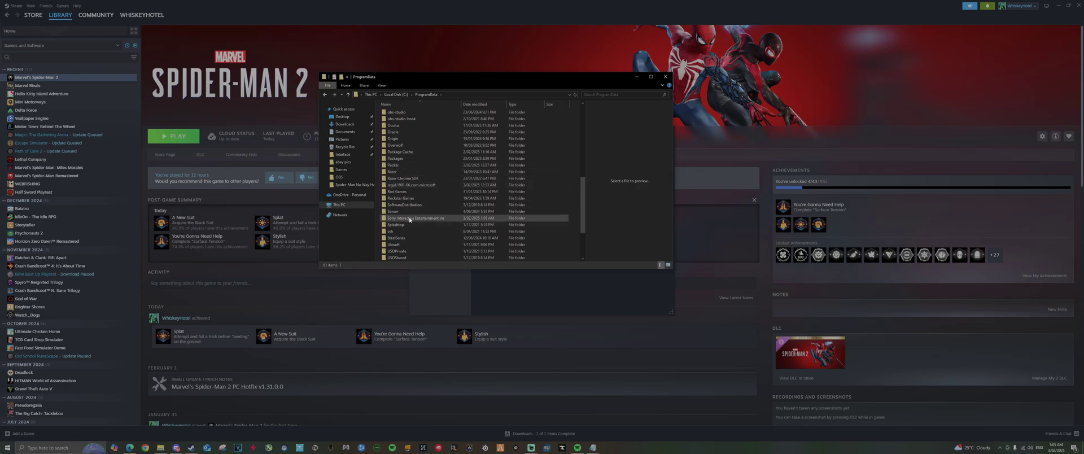
pyautogui.doubleClick(442, 217)
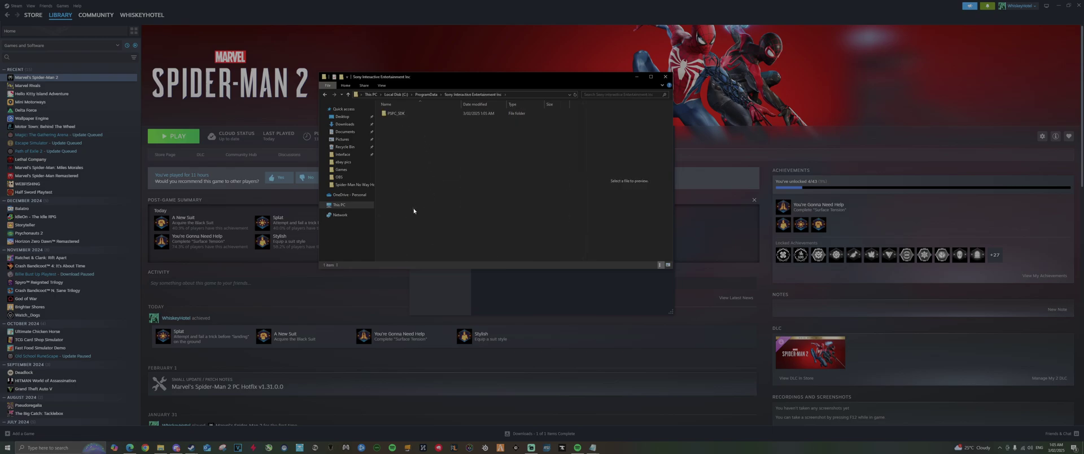
pyautogui.hotkey('alt', 'Left')
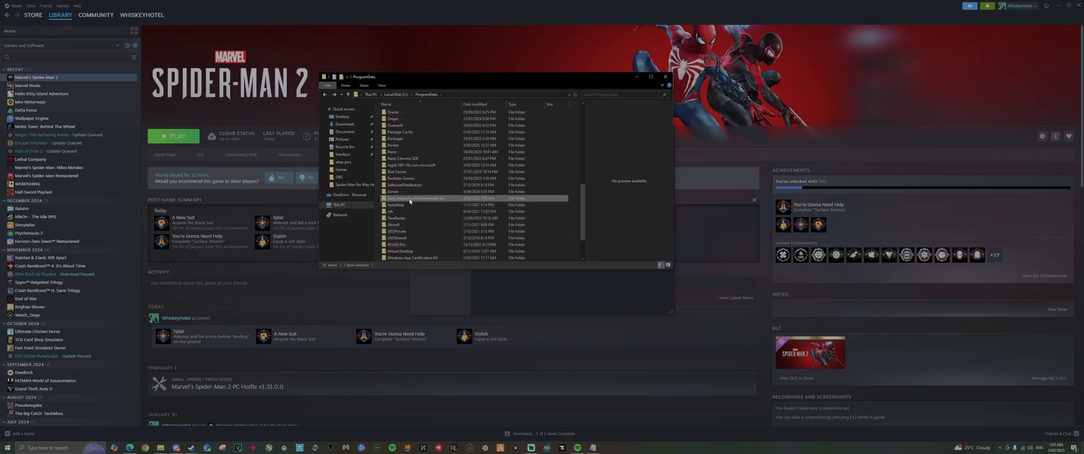
pyautogui.doubleClick(395, 113)
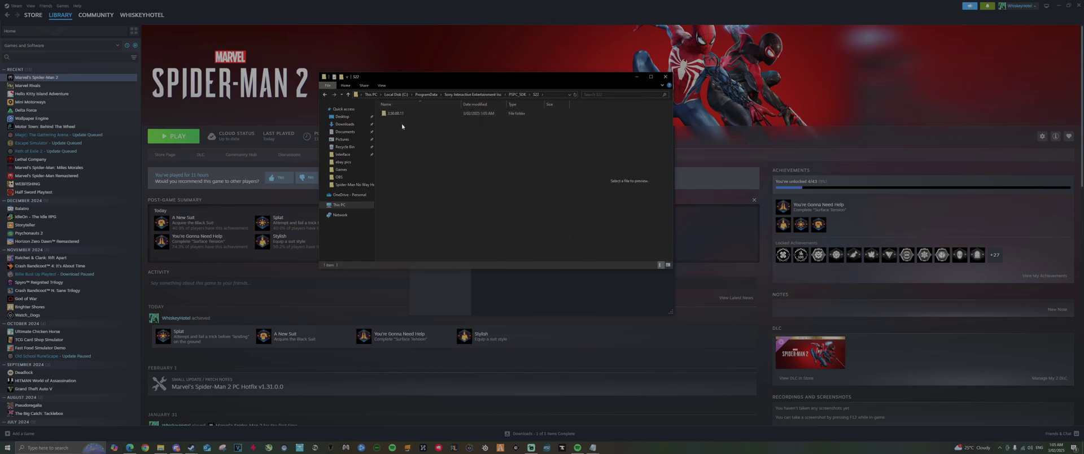
# - Inspect the 3.50.00.11 SDK folder, selecting PsPcSdkAppMgr, then close the Explorer window
pyautogui.doubleClick(399, 114)
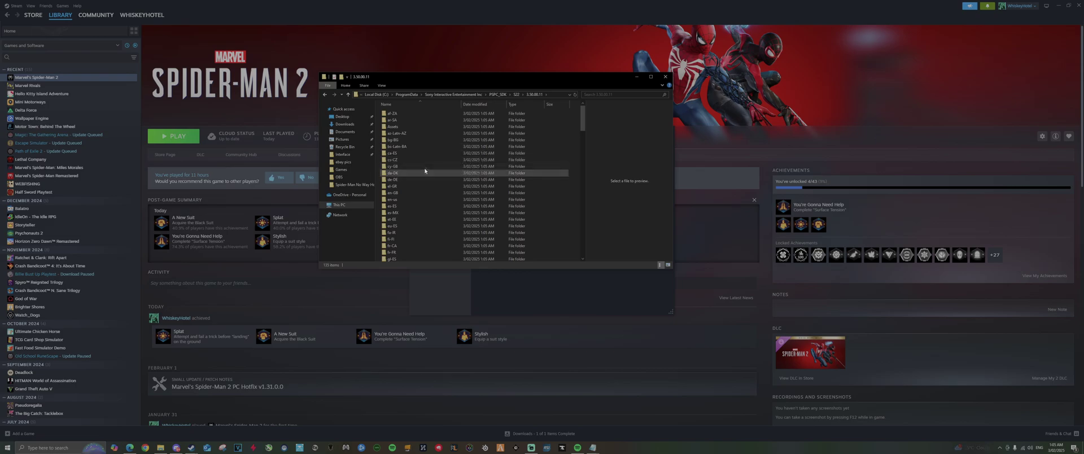
pyautogui.scroll(-15, 485, 164)
pyautogui.scroll(4, 502, 162)
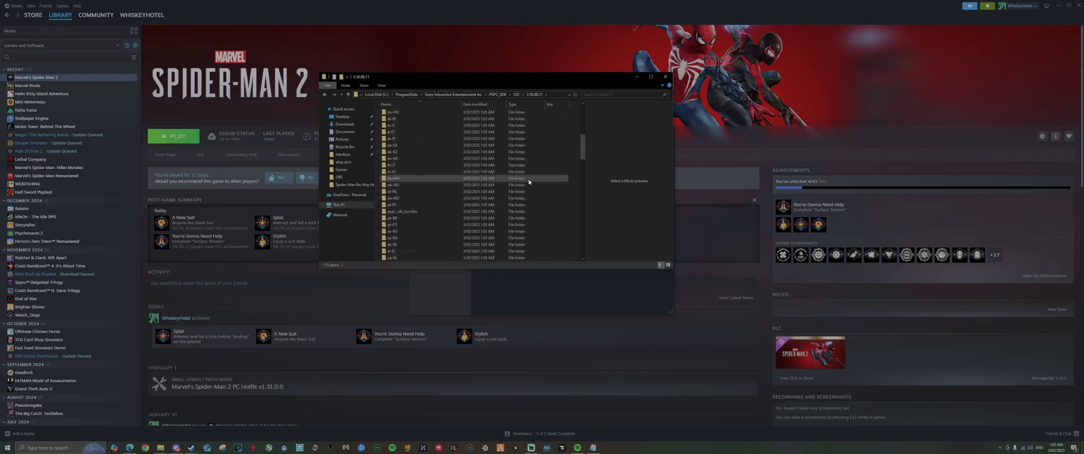
pyautogui.scroll(-13, 486, 167)
pyautogui.scroll(-7, 443, 159)
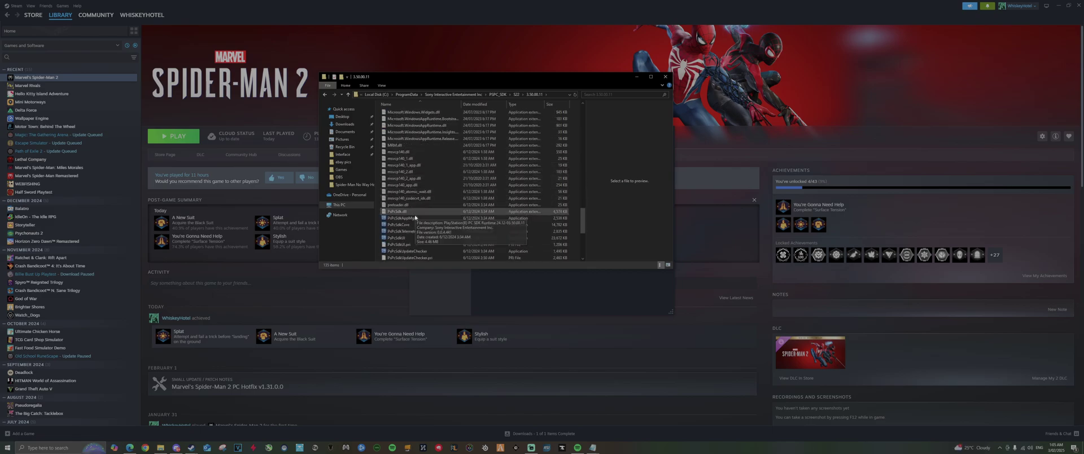
pyautogui.moveTo(405, 220)
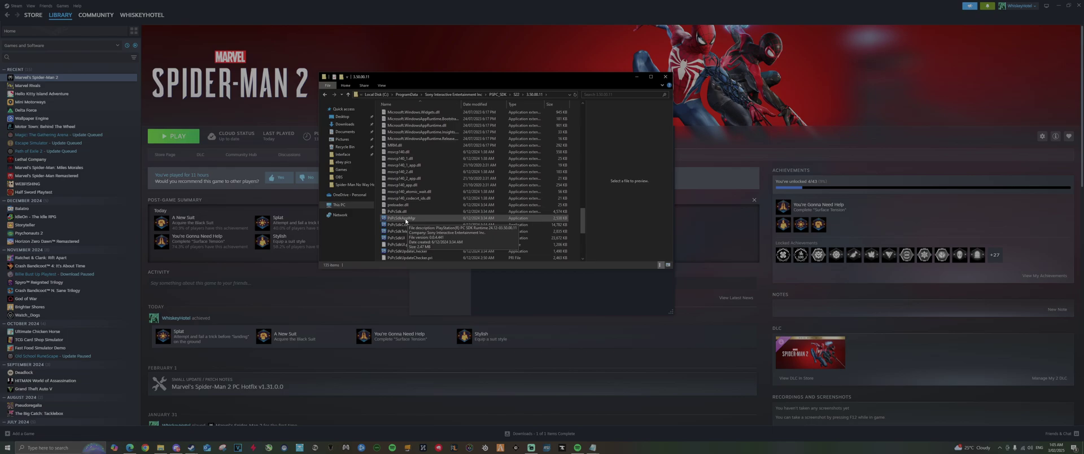
pyautogui.click(427, 219)
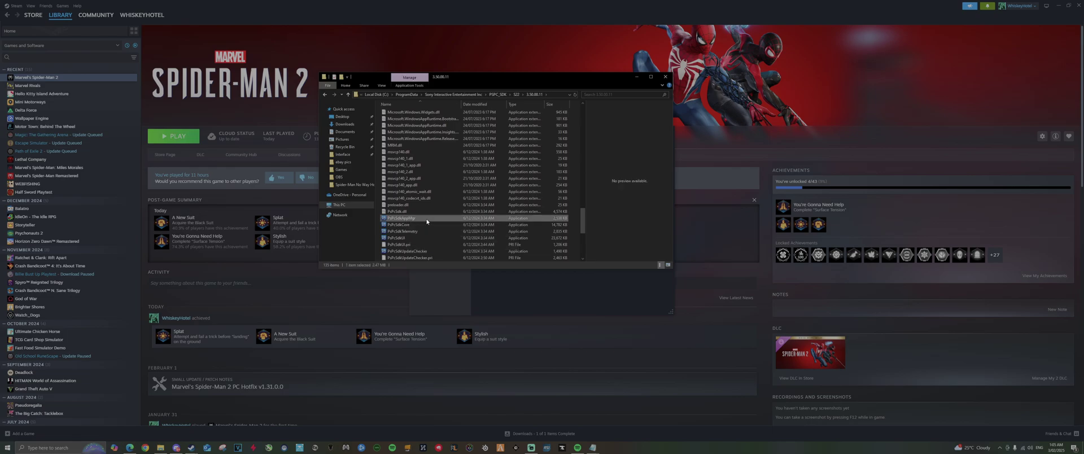
pyautogui.scroll(1, 426, 222)
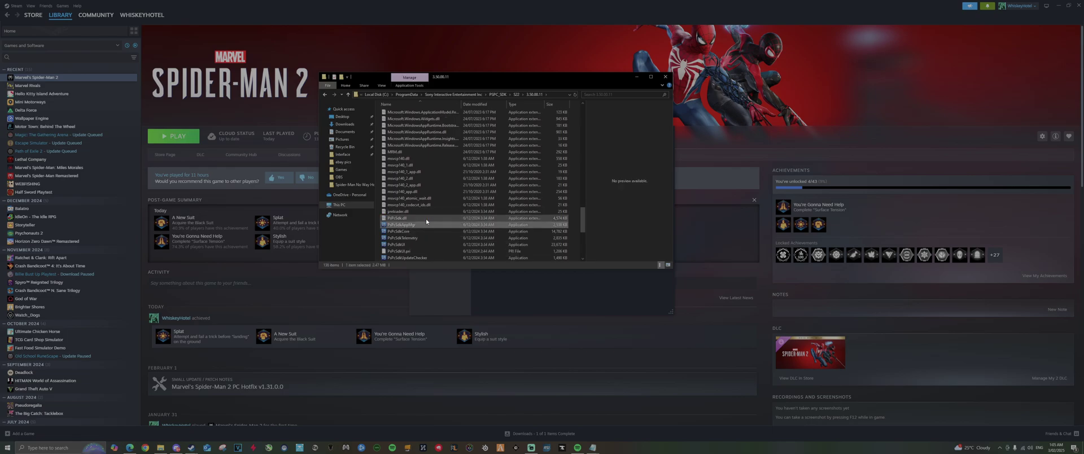
pyautogui.scroll(2, 468, 214)
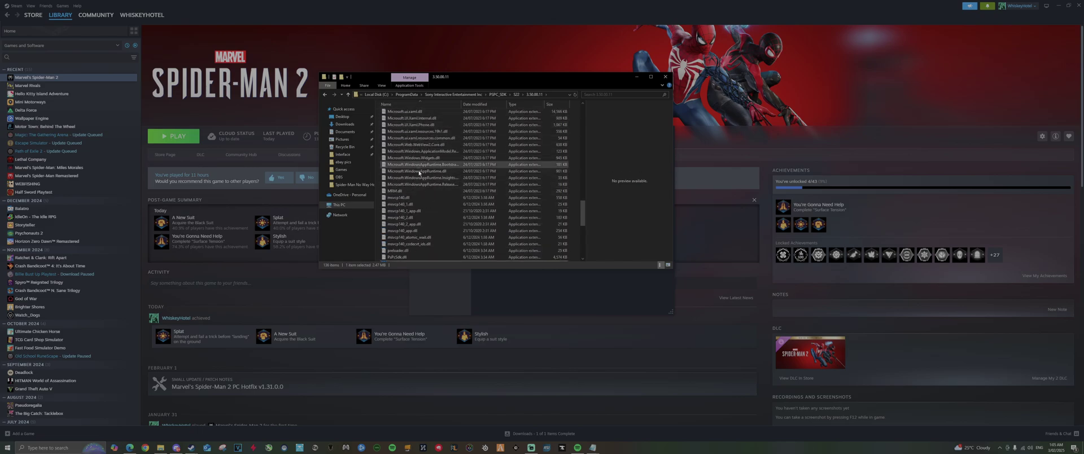
pyautogui.scroll(1, 483, 224)
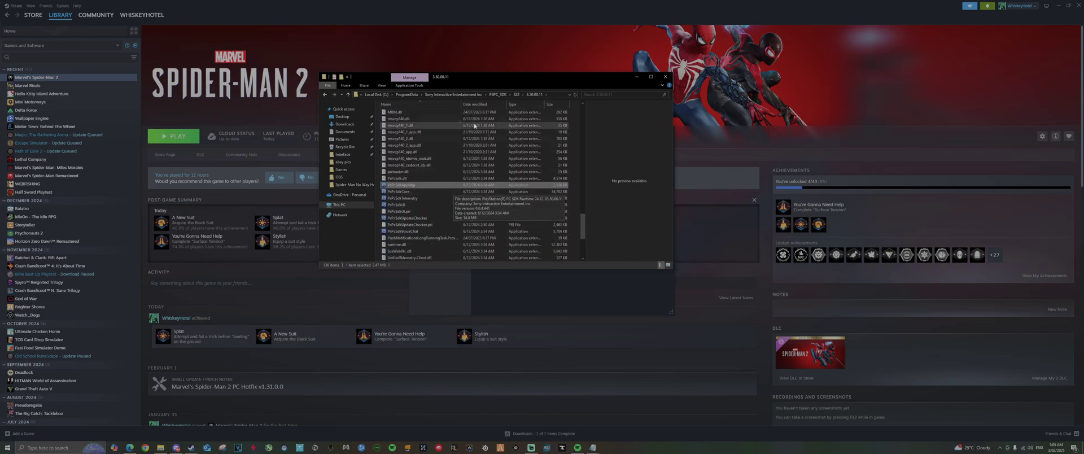
pyautogui.click(665, 77)
# - Close Spider-Man 2's Properties window in Steam
pyautogui.click(669, 131)
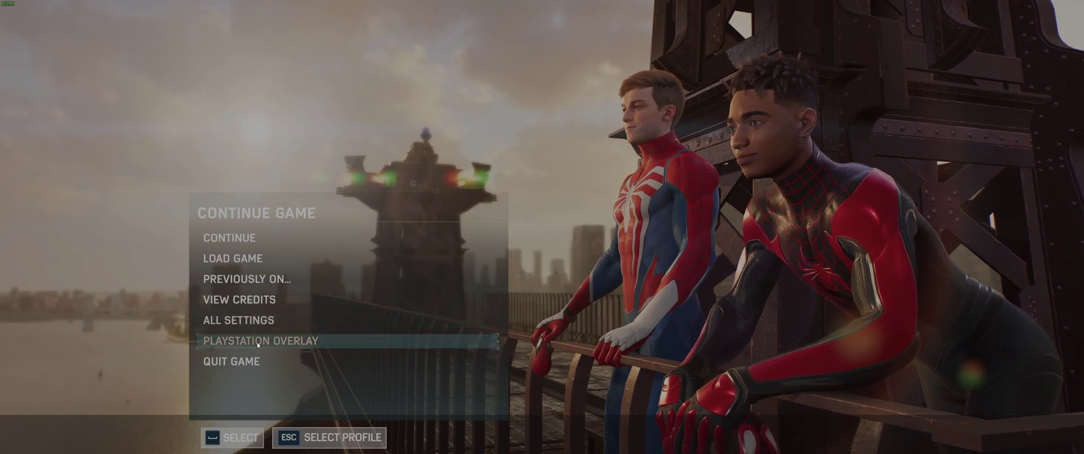
# - Check the Trophies page in the PlayStation overlay, close it, and open the Steam overlay
pyautogui.click(249, 341)
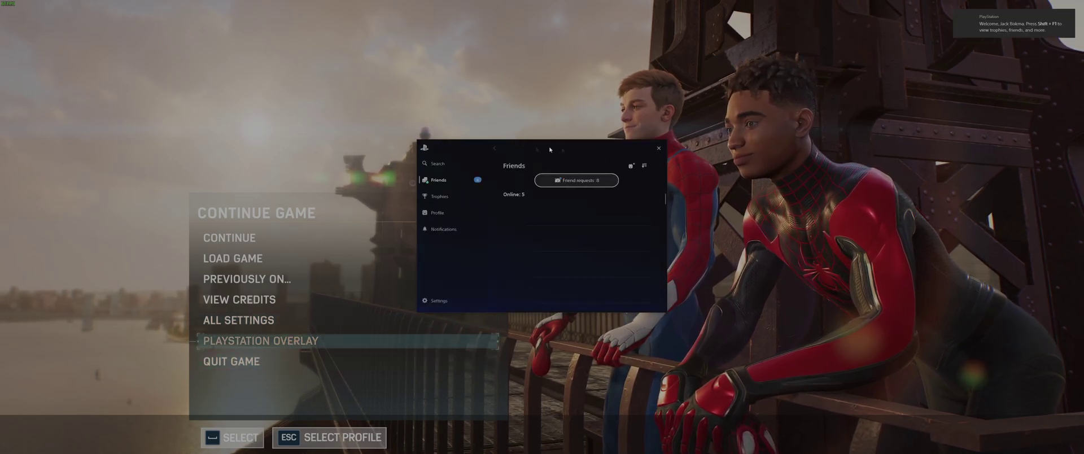
pyautogui.click(437, 197)
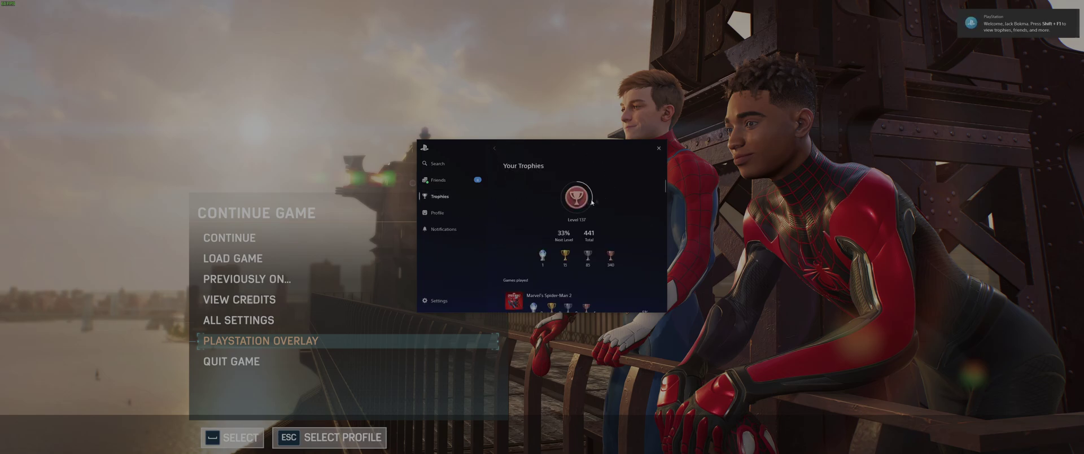
pyautogui.scroll(-1, 549, 281)
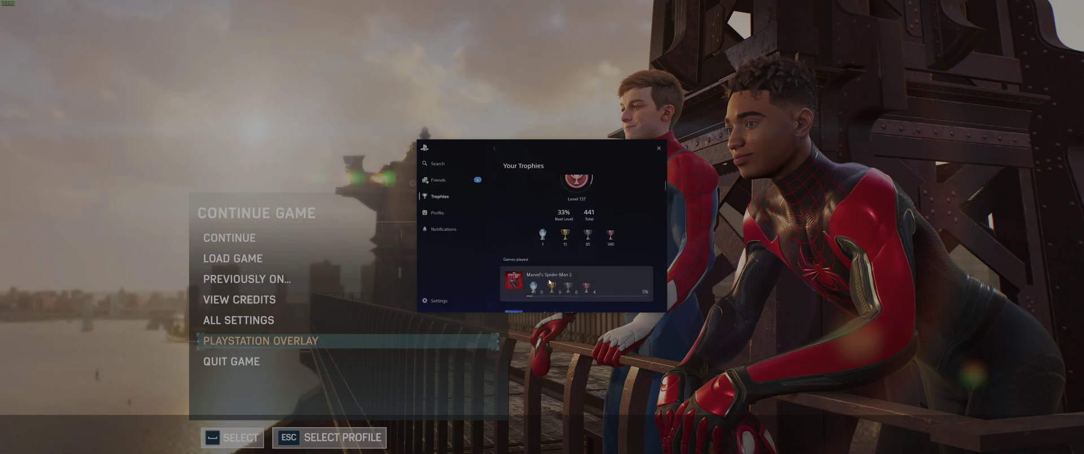
pyautogui.click(659, 148)
pyautogui.hotkey('shift', 'Tab')
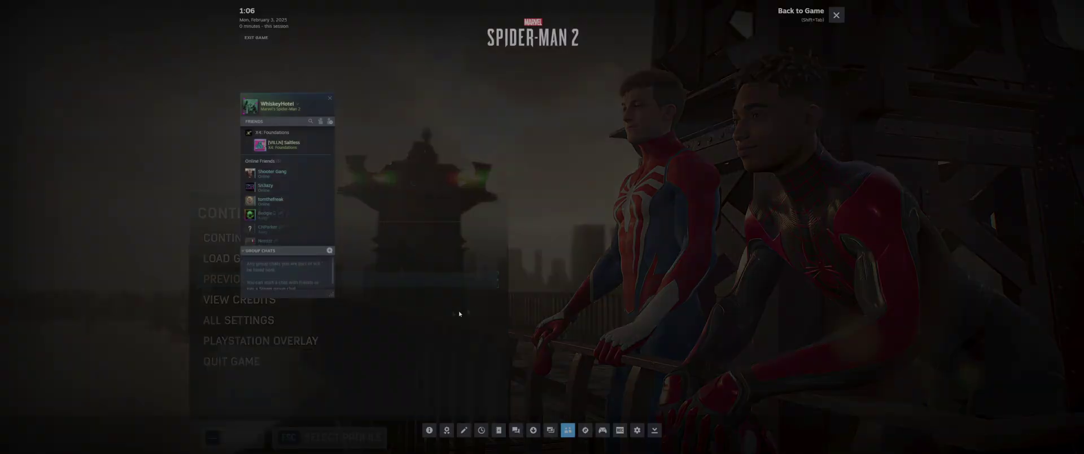
# - View Spider-Man 2's achievements (4 of 43) in the Steam overlay, then return to the game menu
pyautogui.click(447, 431)
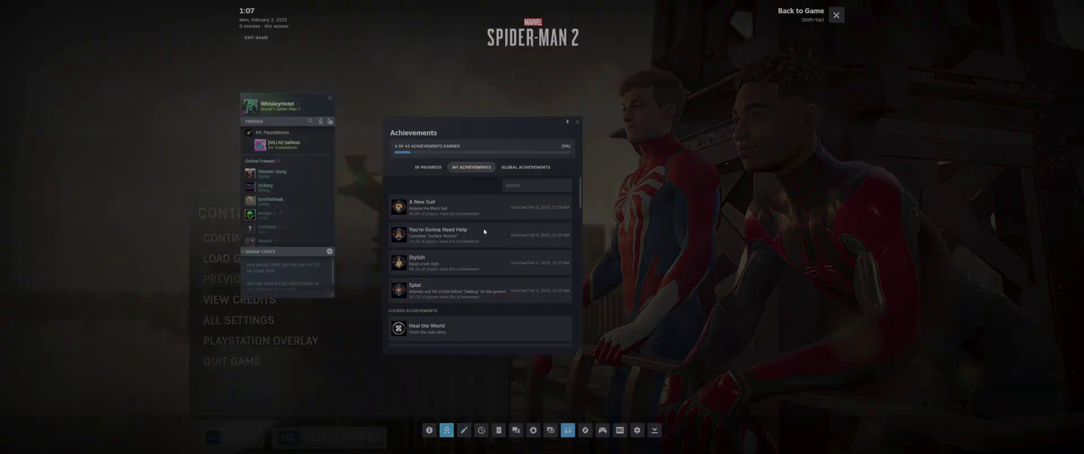
pyautogui.hotkey('shift', 'Tab')
pyautogui.press('Down')
pyautogui.press('Down')
pyautogui.press('Down')
pyautogui.press('Down')
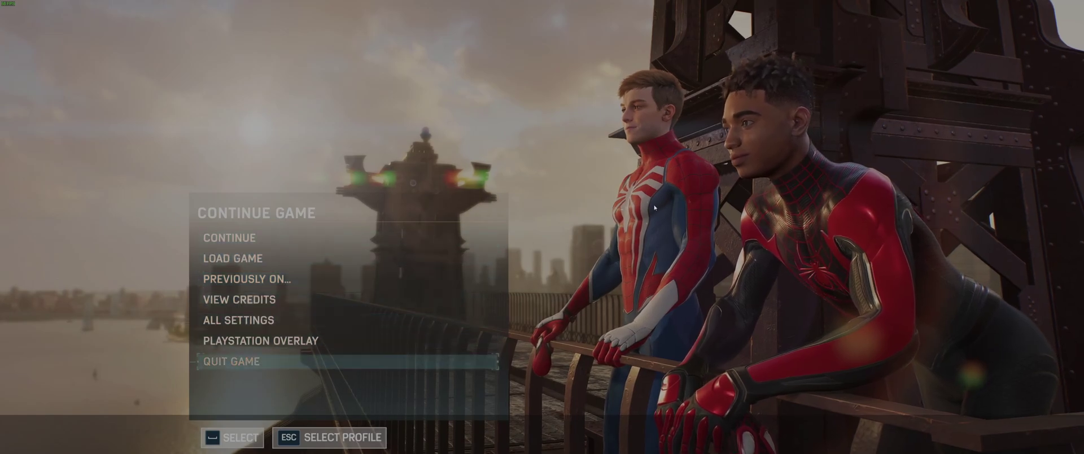